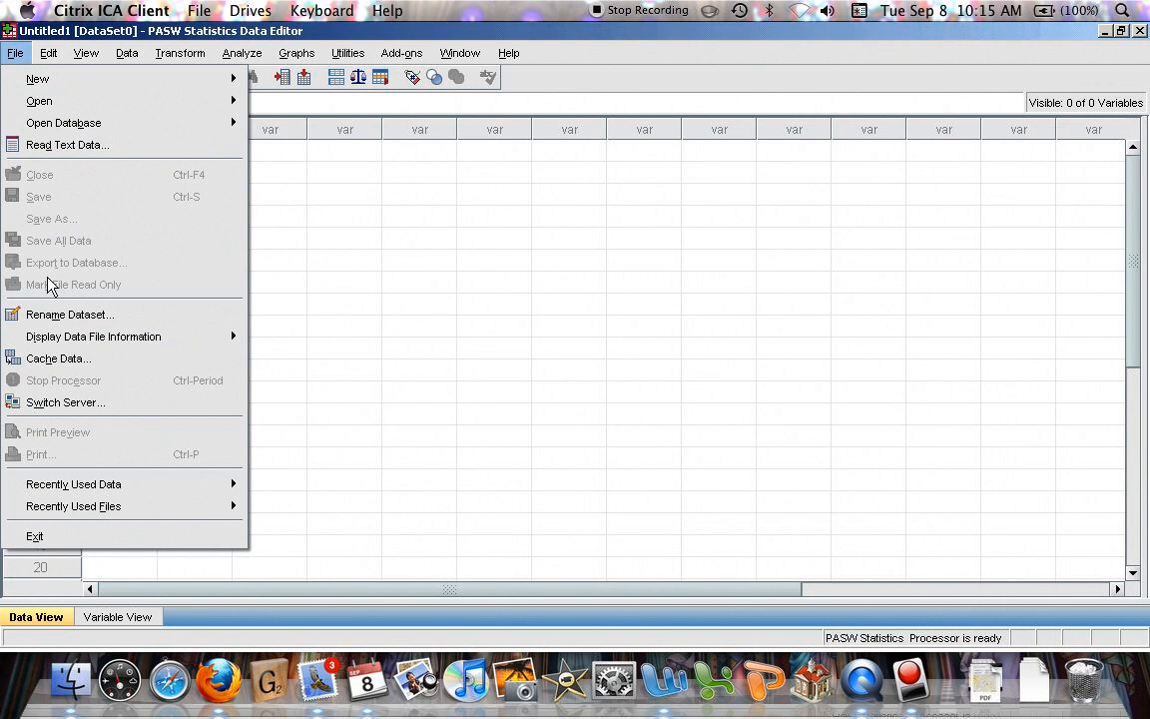
Open Called to serve master data file.sav from Called to Serve Analyses\Called to Serve data on the G: drive and maximize its window.
mouse_move(159, 100)
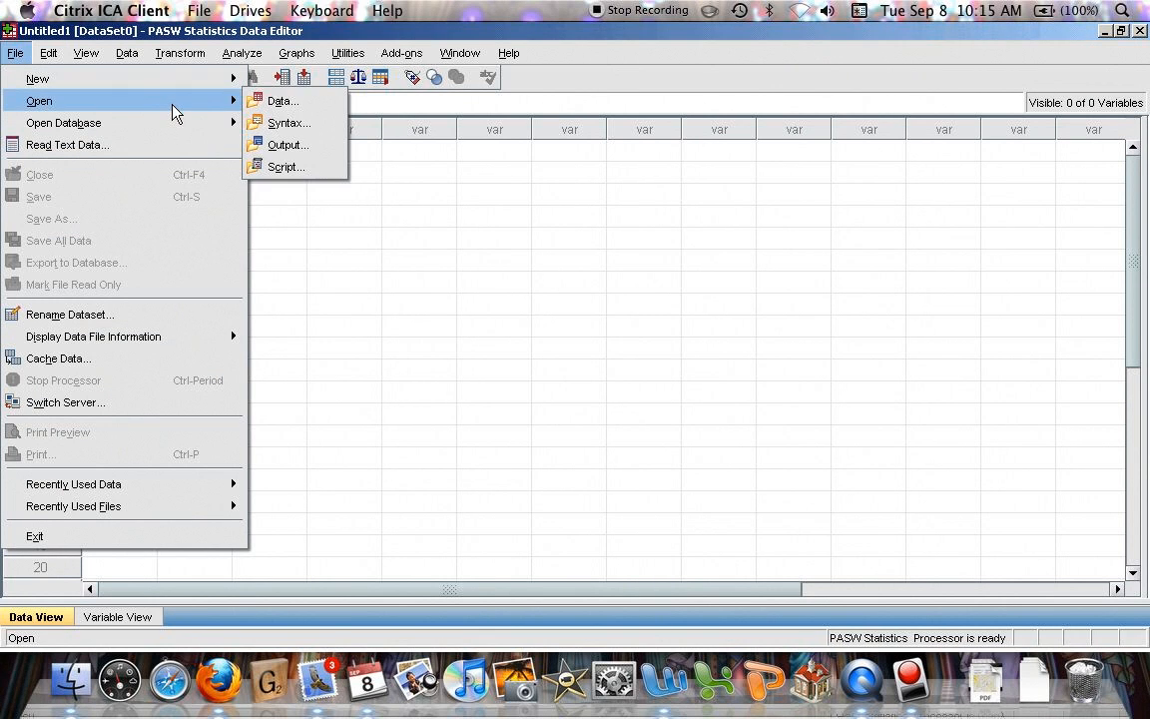
click(285, 100)
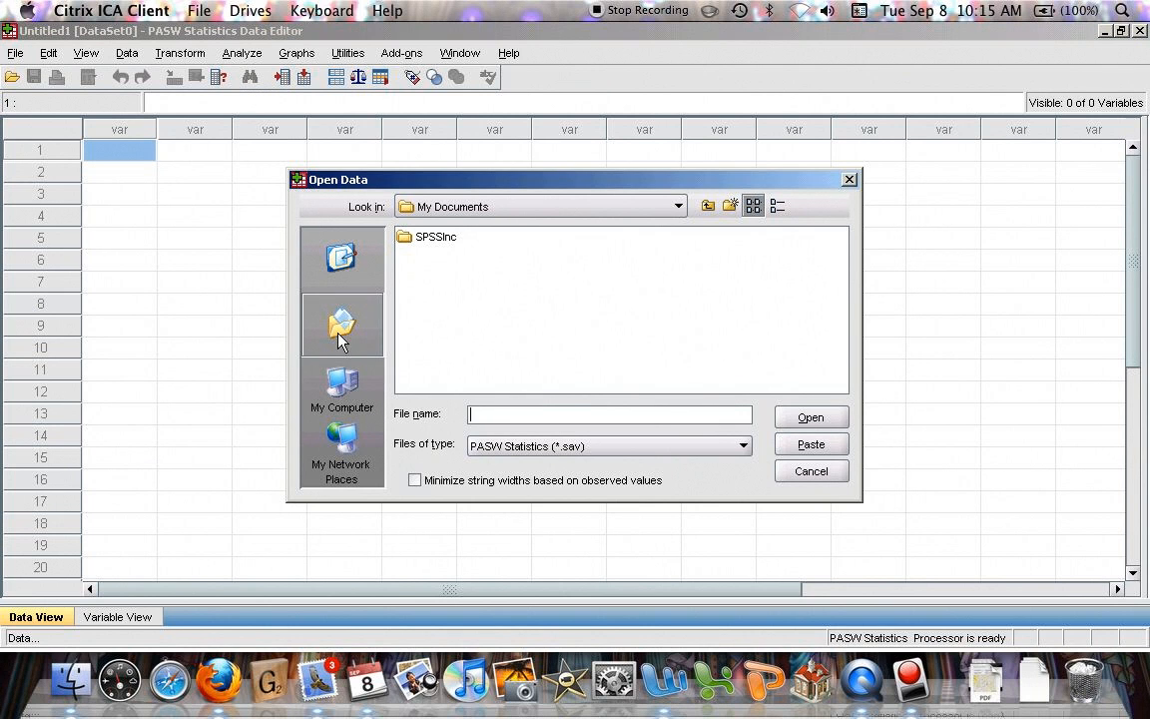
click(339, 387)
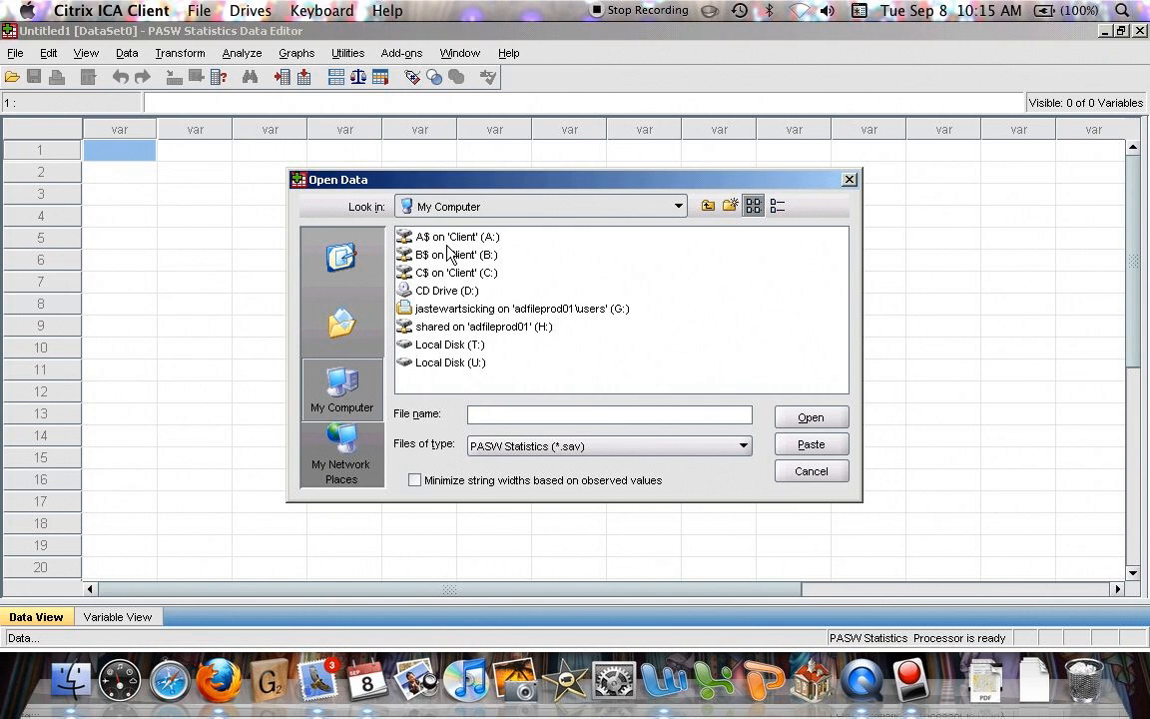
click(440, 316)
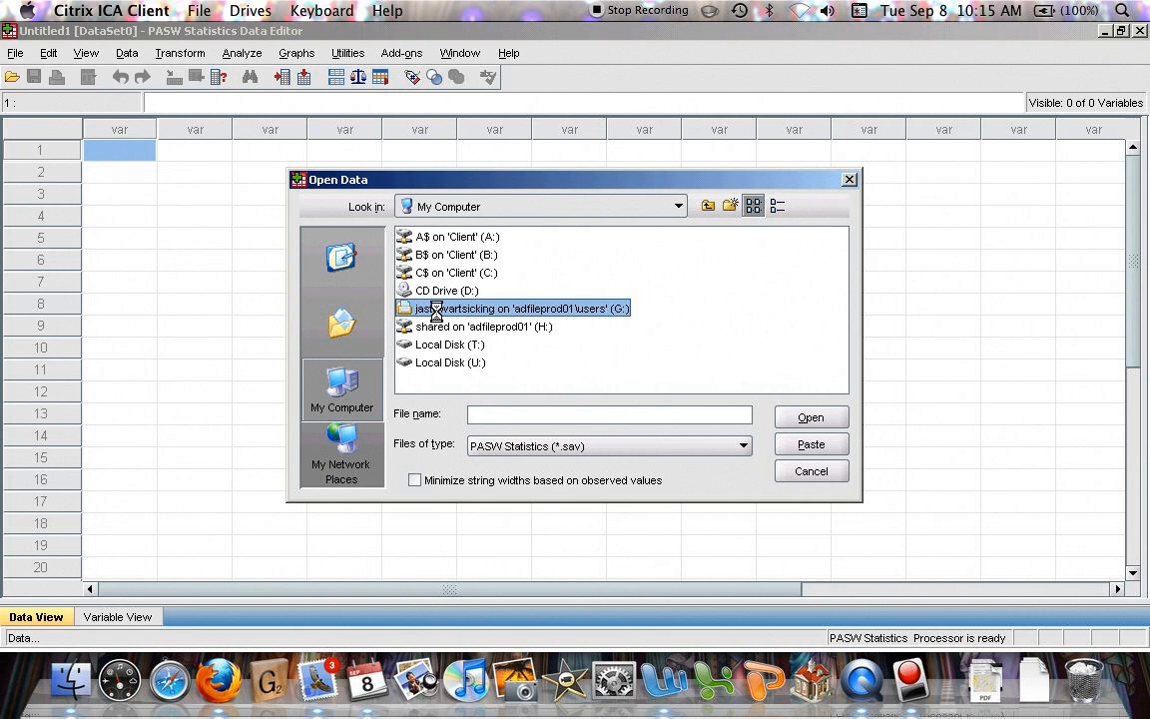
double_click(440, 316)
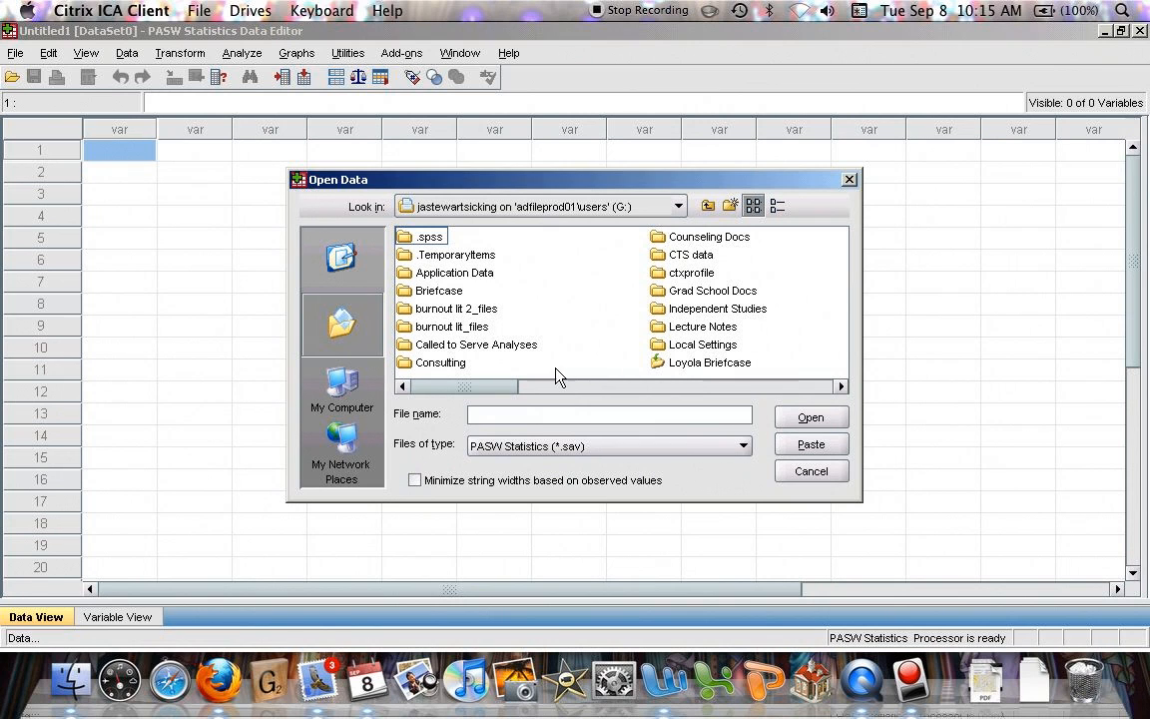
double_click(506, 346)
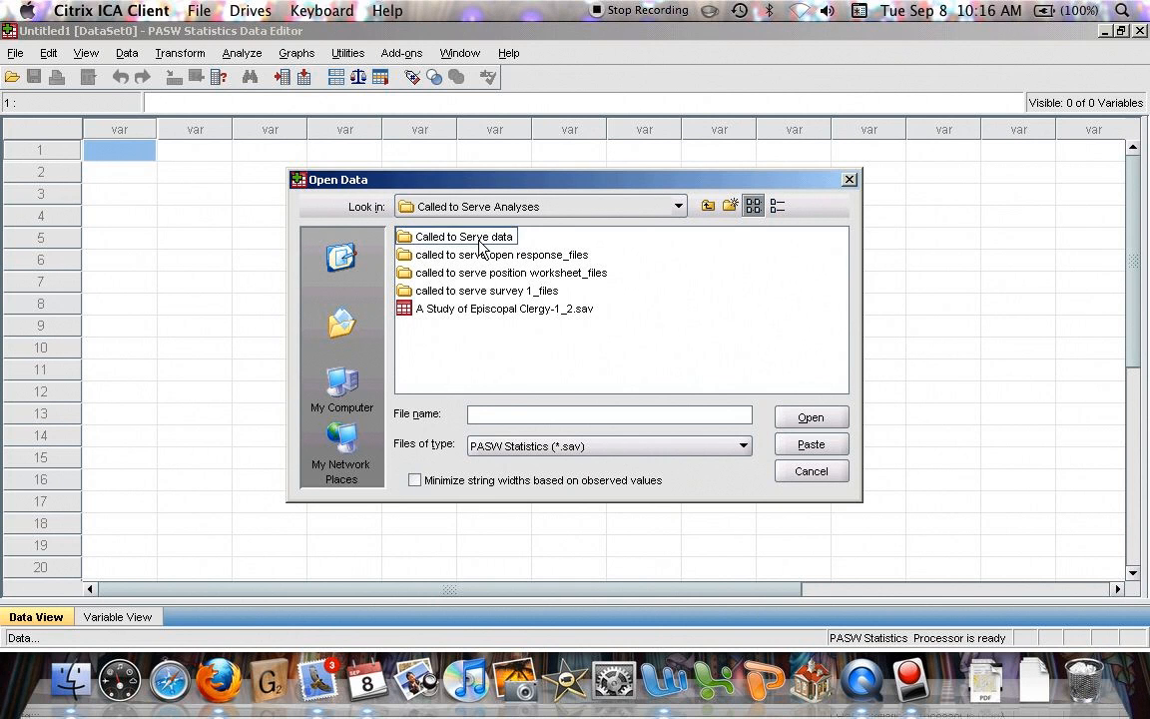
click(484, 241)
double_click(484, 240)
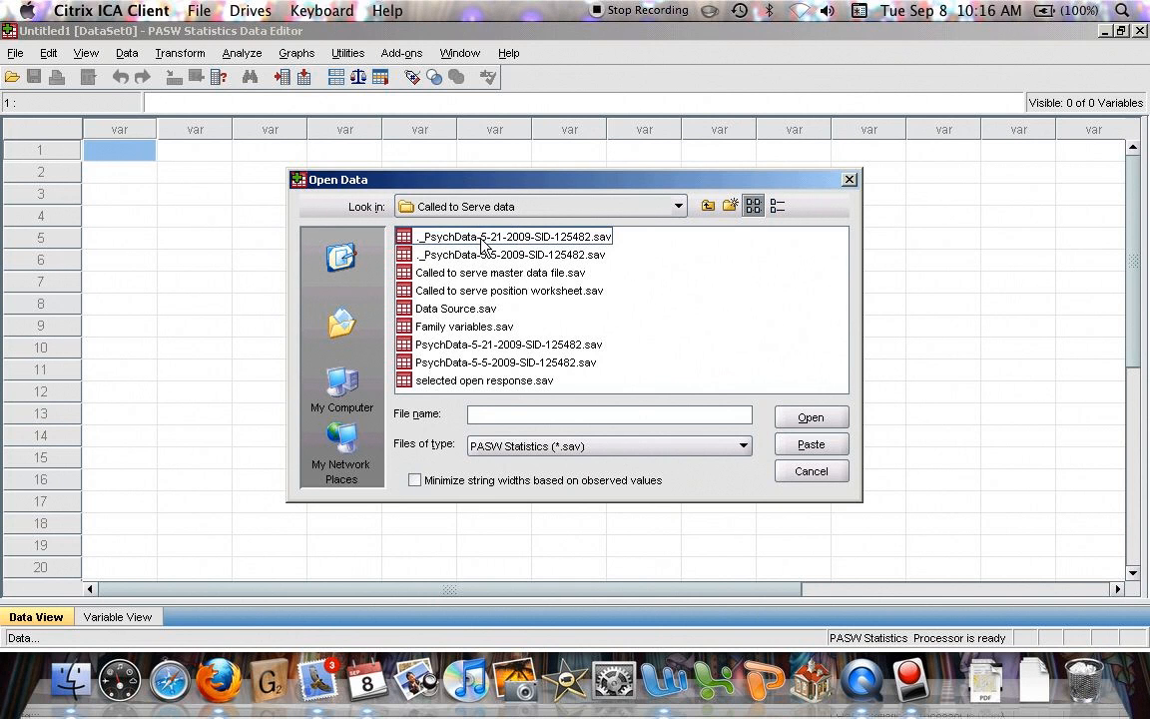
double_click(483, 275)
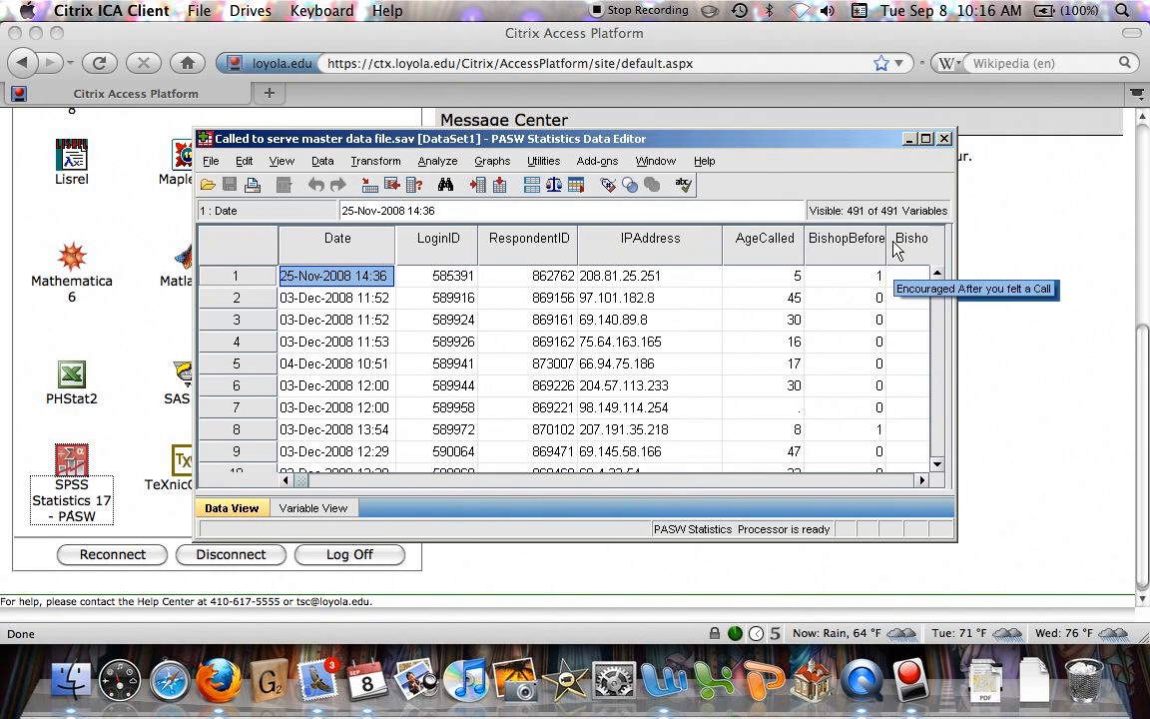
click(925, 138)
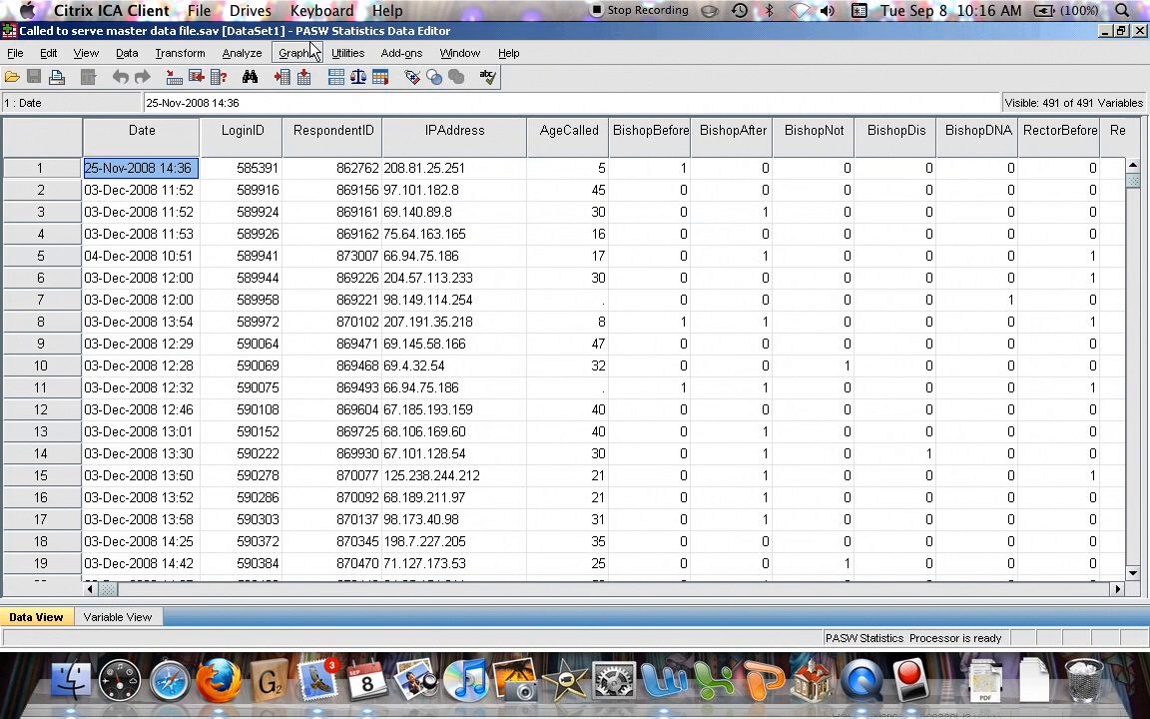
Set up a Frequencies analysis with Mentor Gender Match as the variable.
click(245, 55)
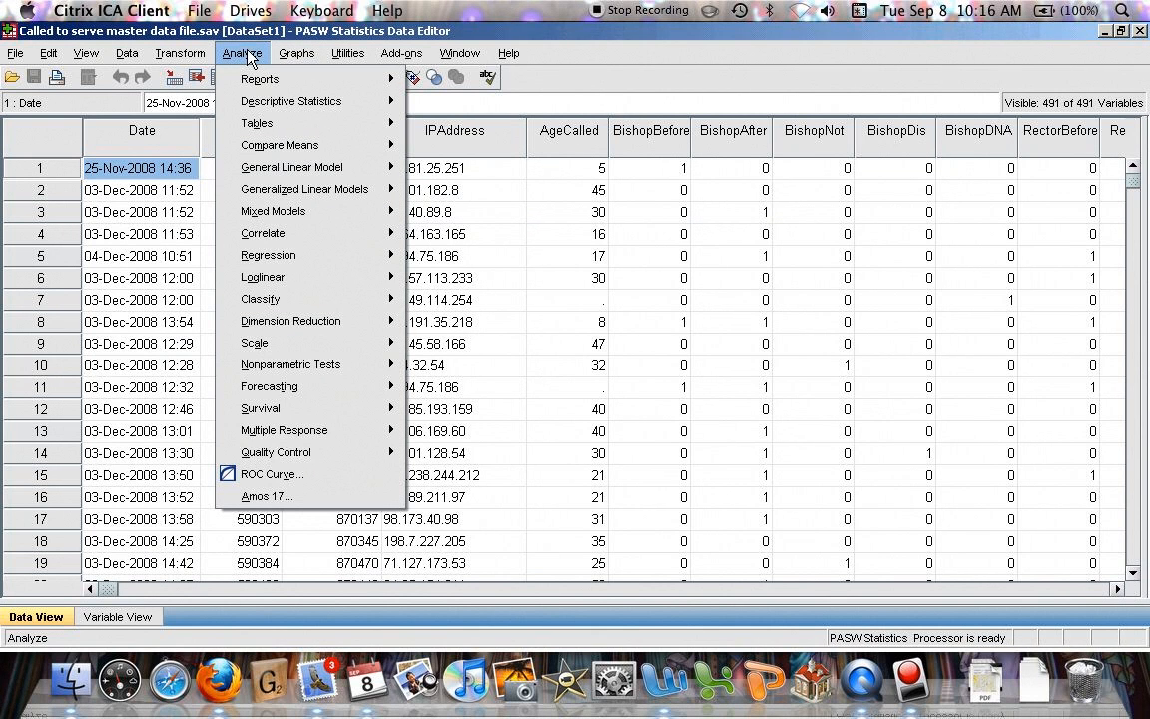
mouse_move(272, 109)
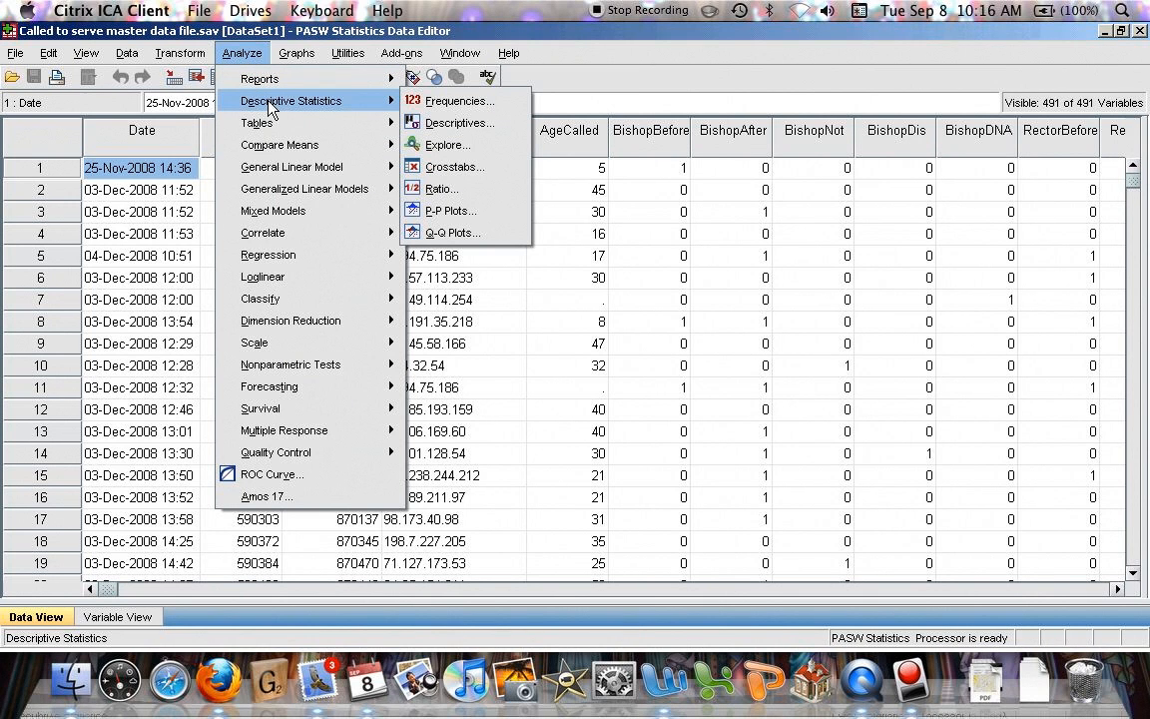
click(432, 108)
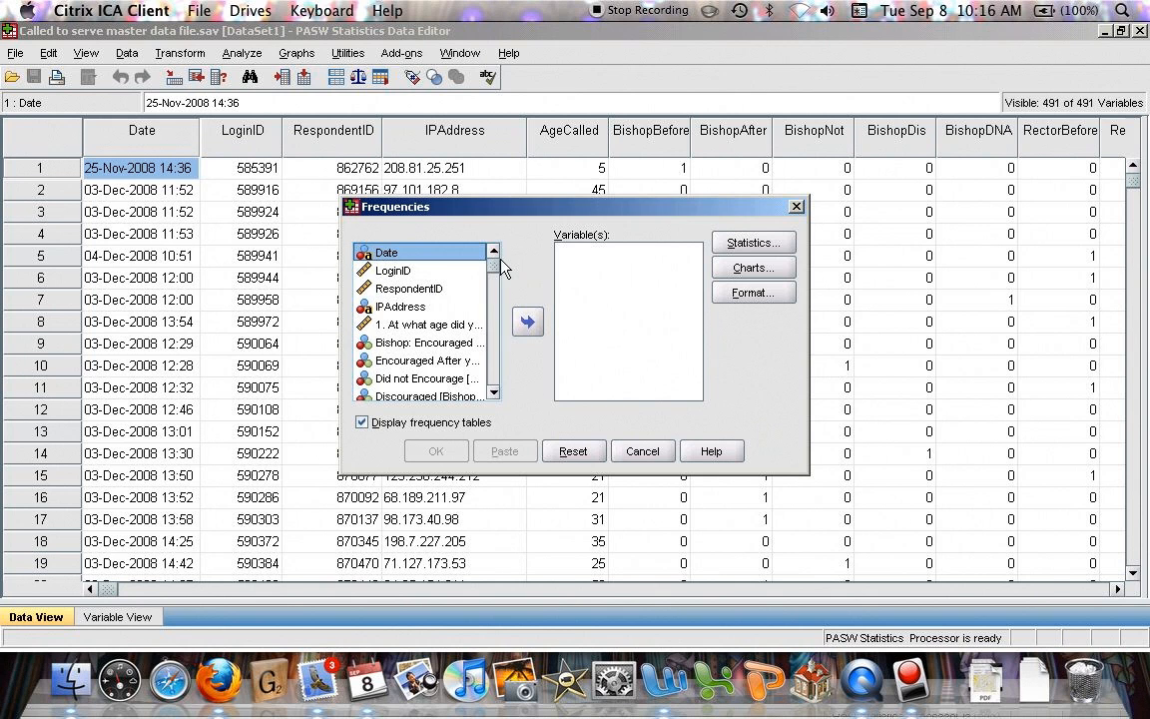
drag(493, 267, 493, 386)
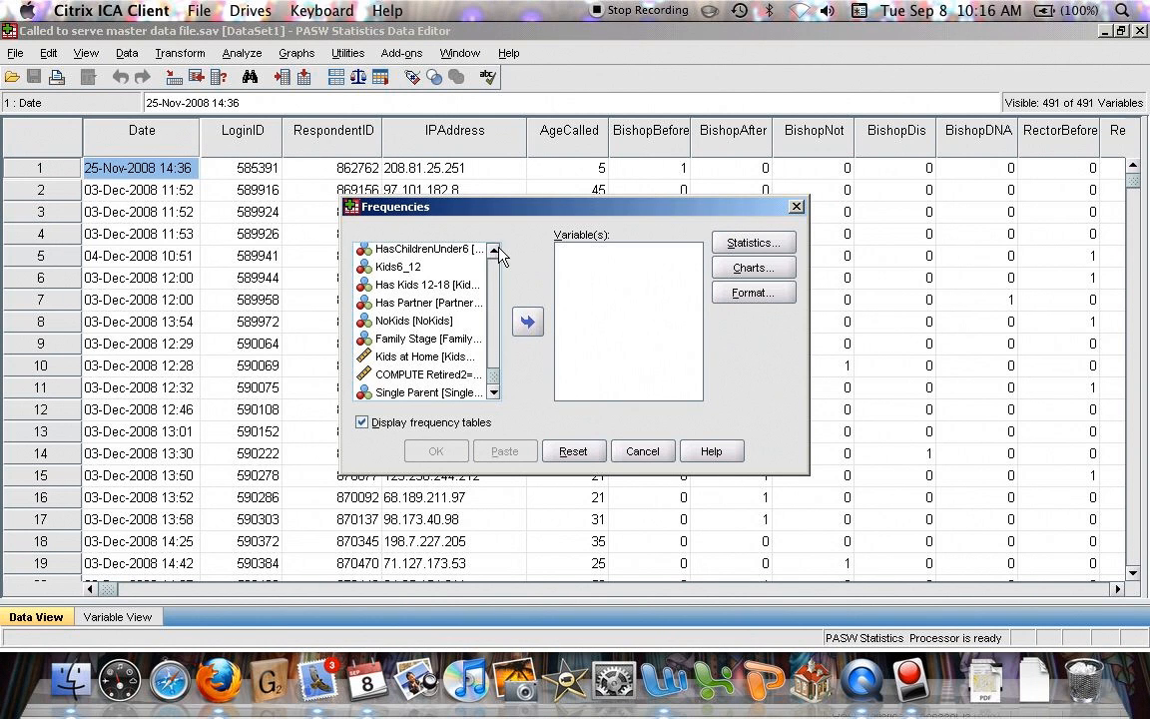
drag(493, 250, 493, 251)
click(434, 329)
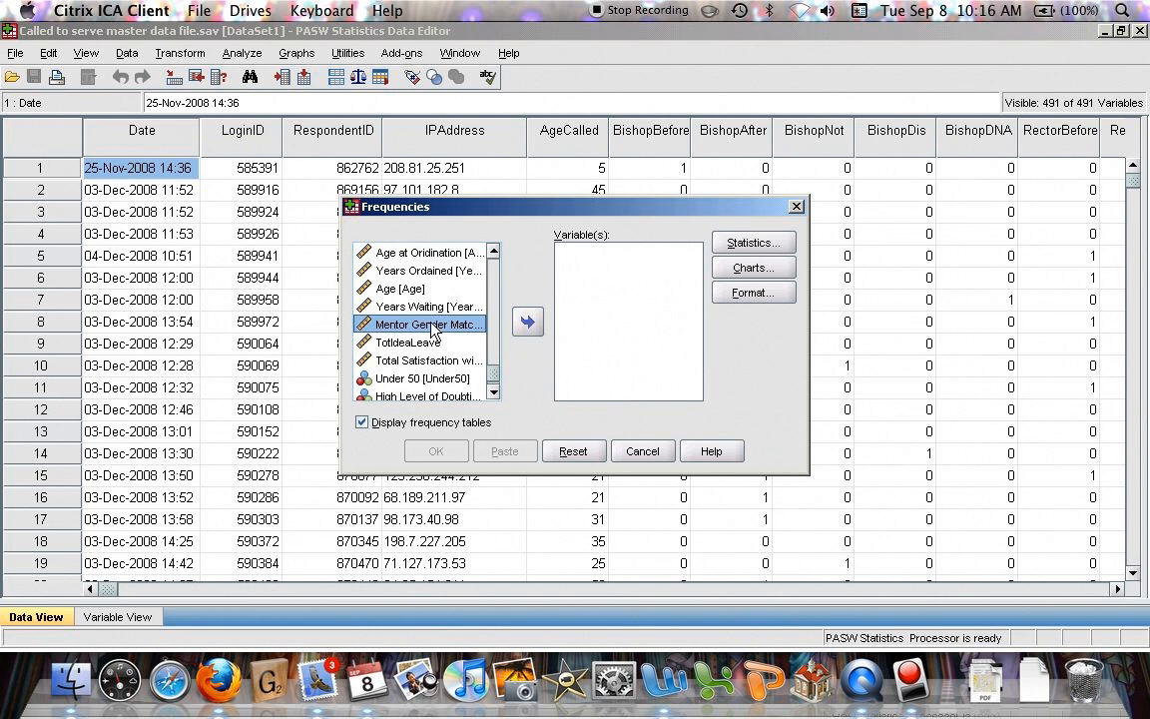
click(527, 323)
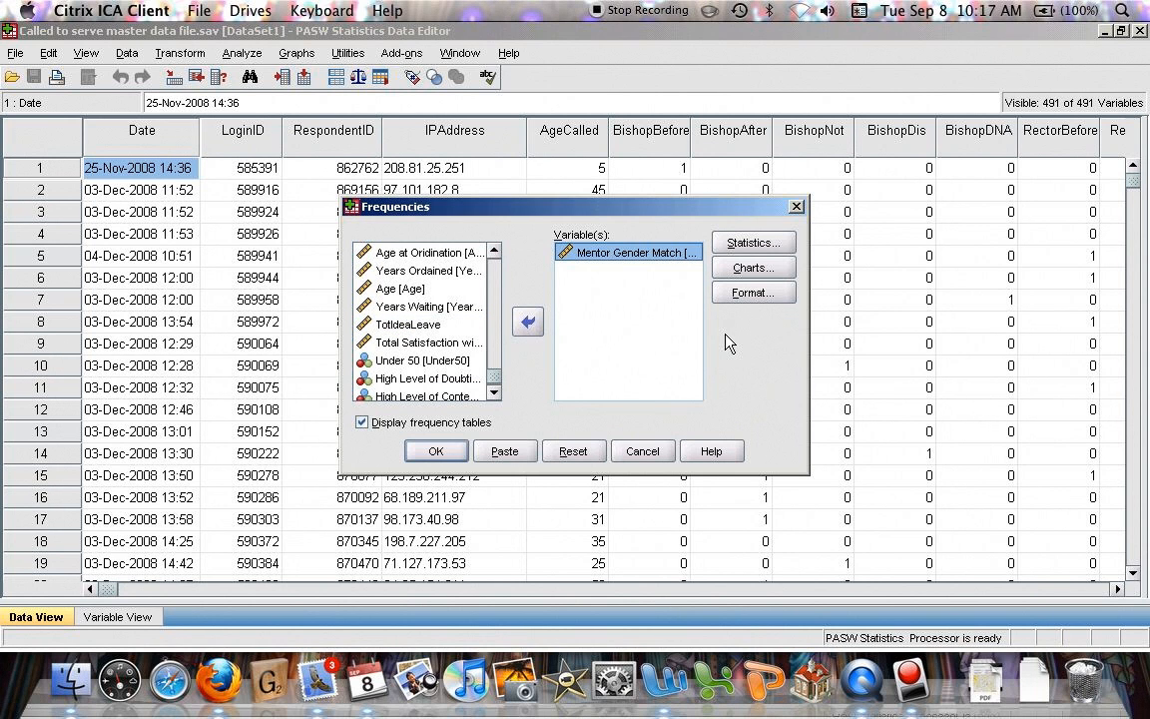
Request the mean, median, mode, skewness, kurtosis, standard deviation and quartiles for the frequencies analysis.
click(761, 245)
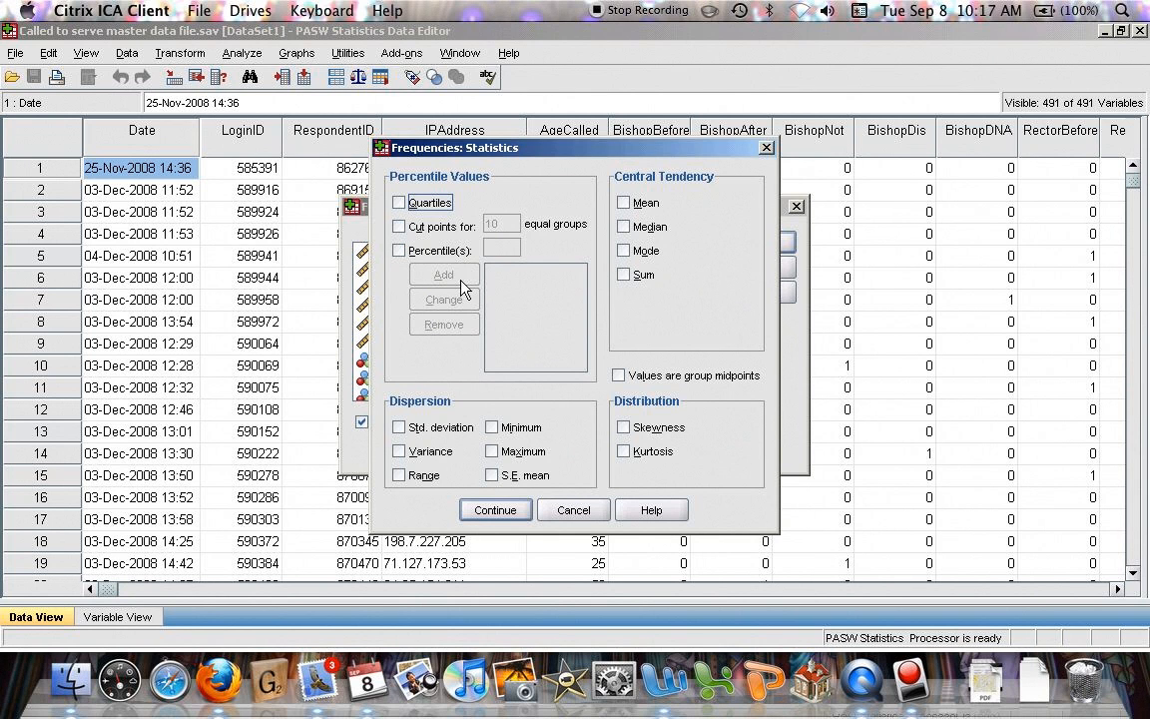
click(625, 203)
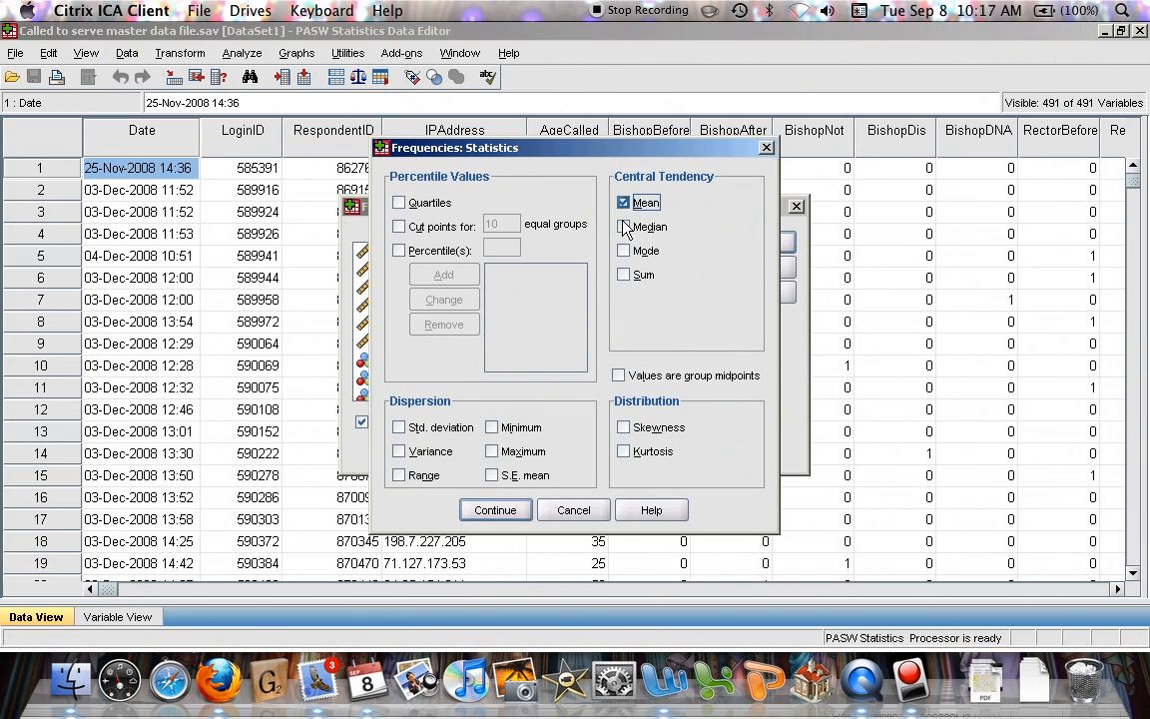
click(624, 227)
click(624, 251)
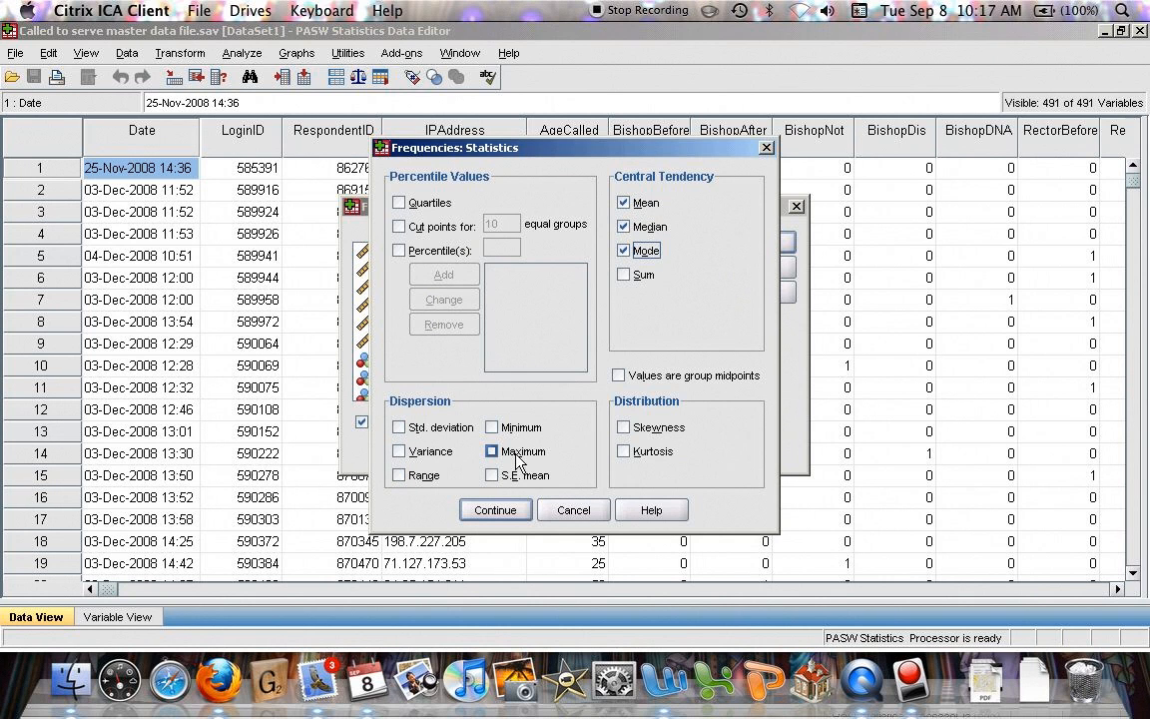
click(624, 430)
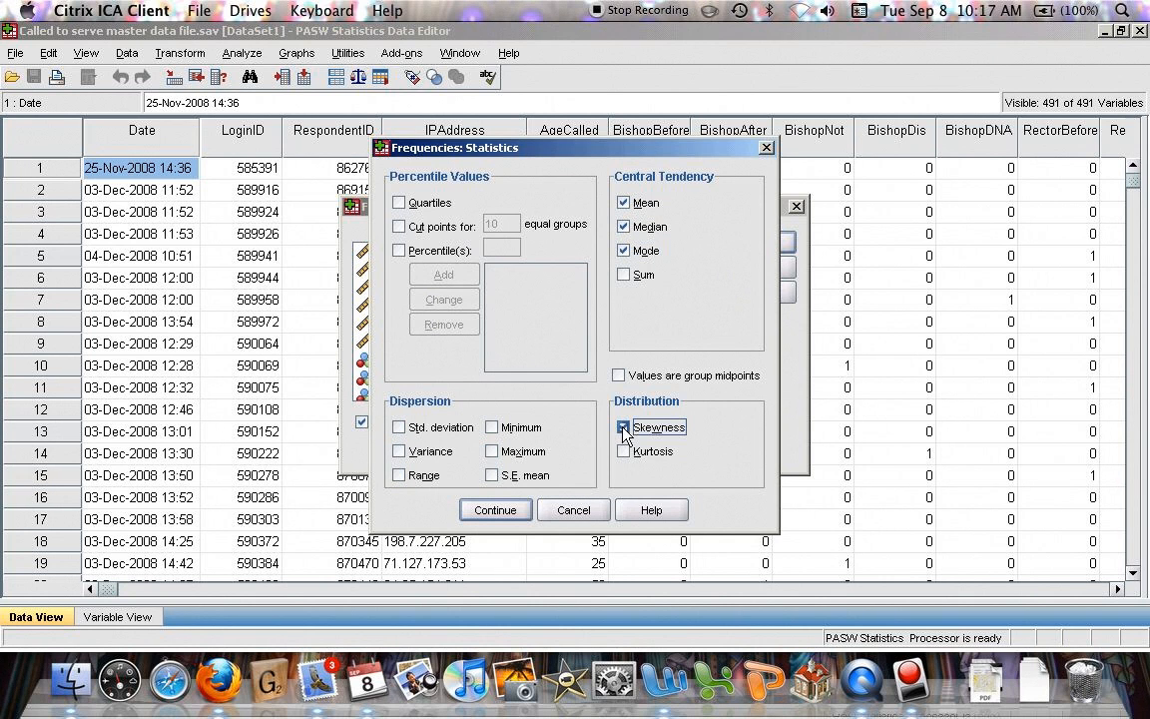
click(623, 452)
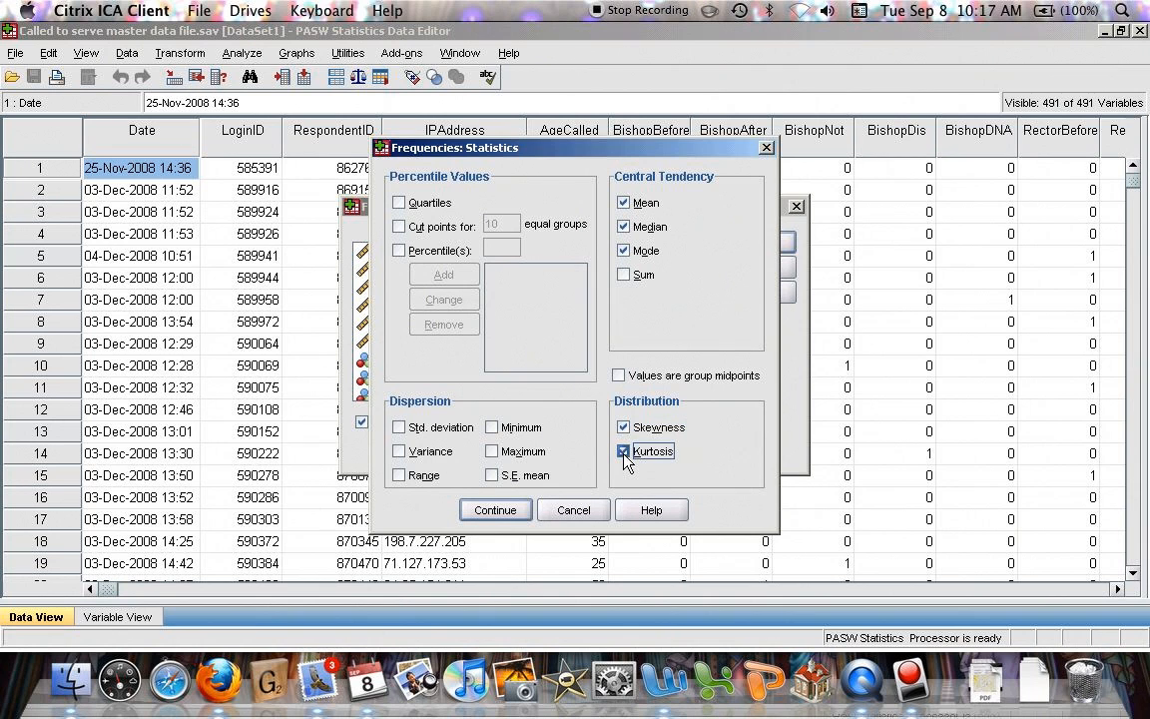
click(398, 428)
click(400, 203)
click(512, 511)
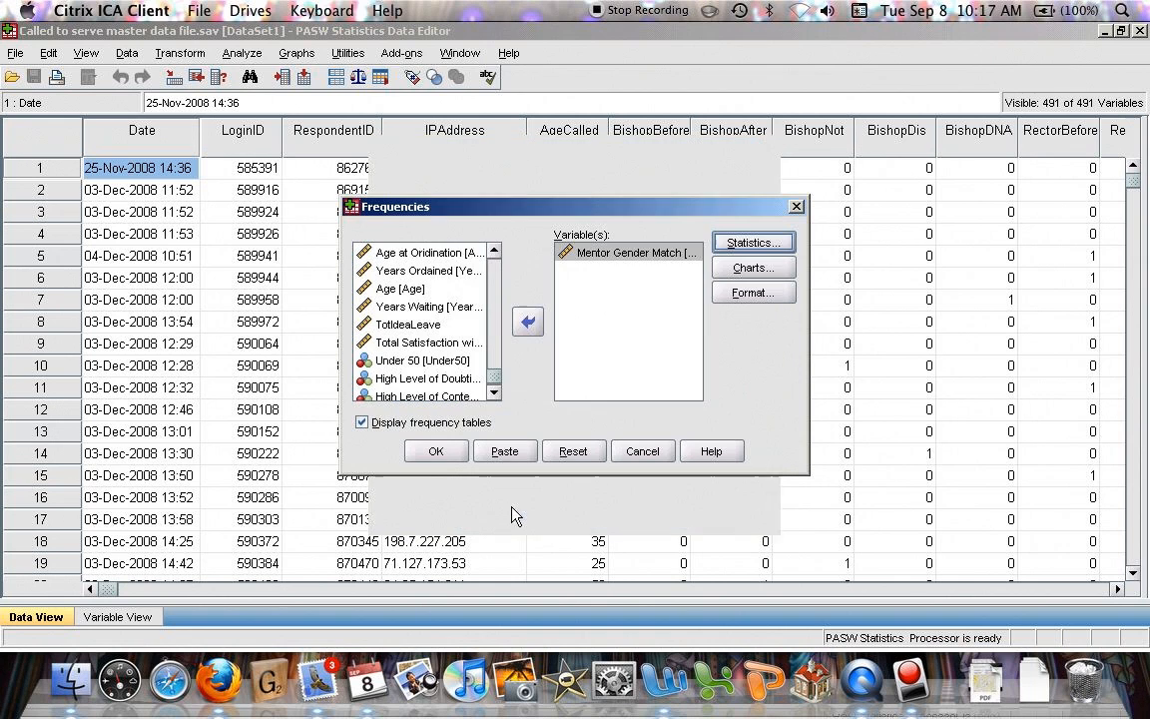
Include histograms with a normal curve in the frequencies output.
click(763, 270)
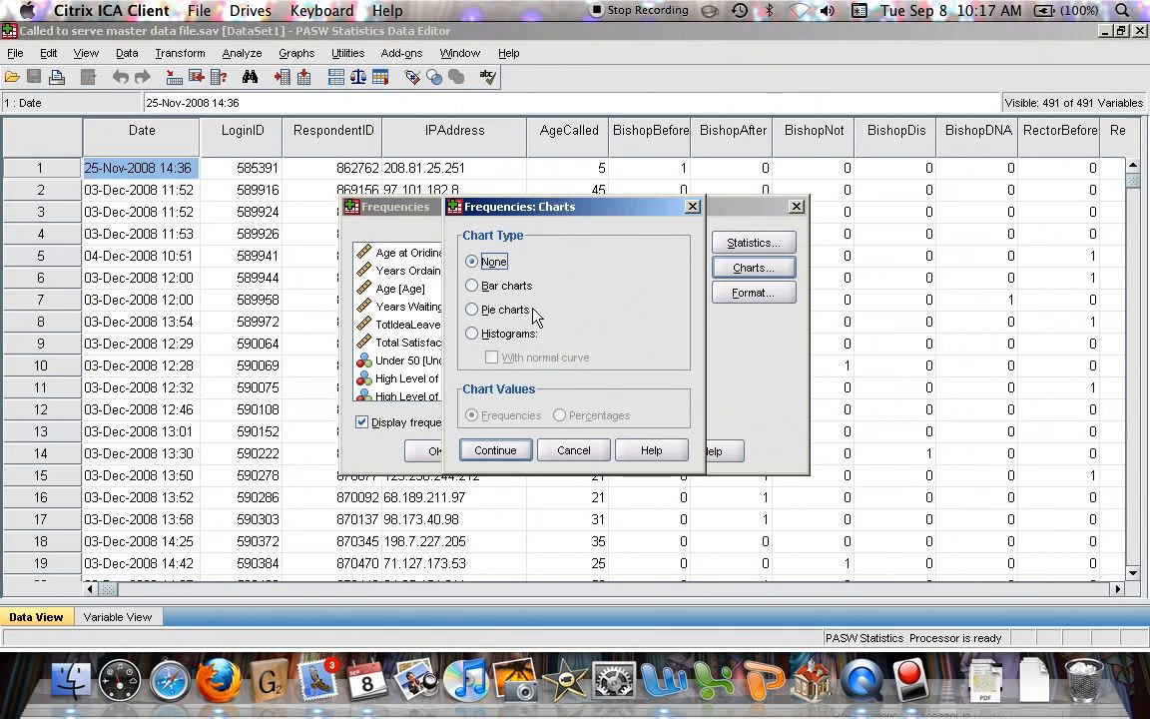
click(512, 334)
click(492, 358)
click(496, 450)
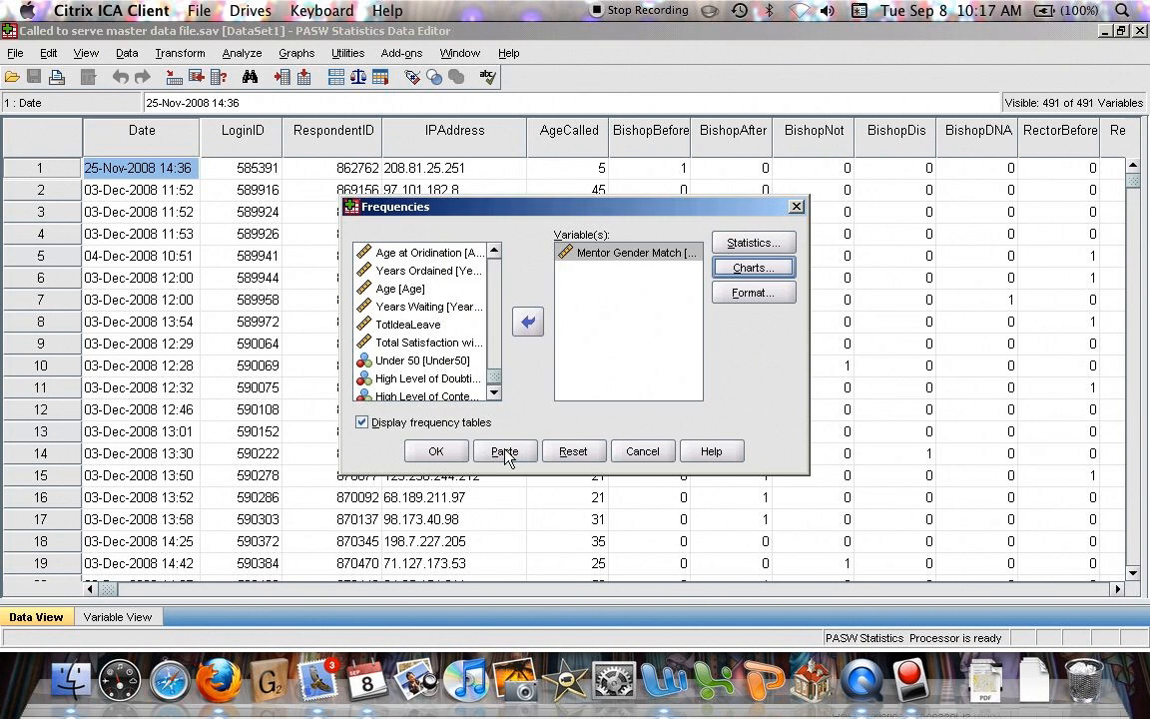
Try organizing the output by variables in the format options, and switch back to Compare variables.
click(740, 295)
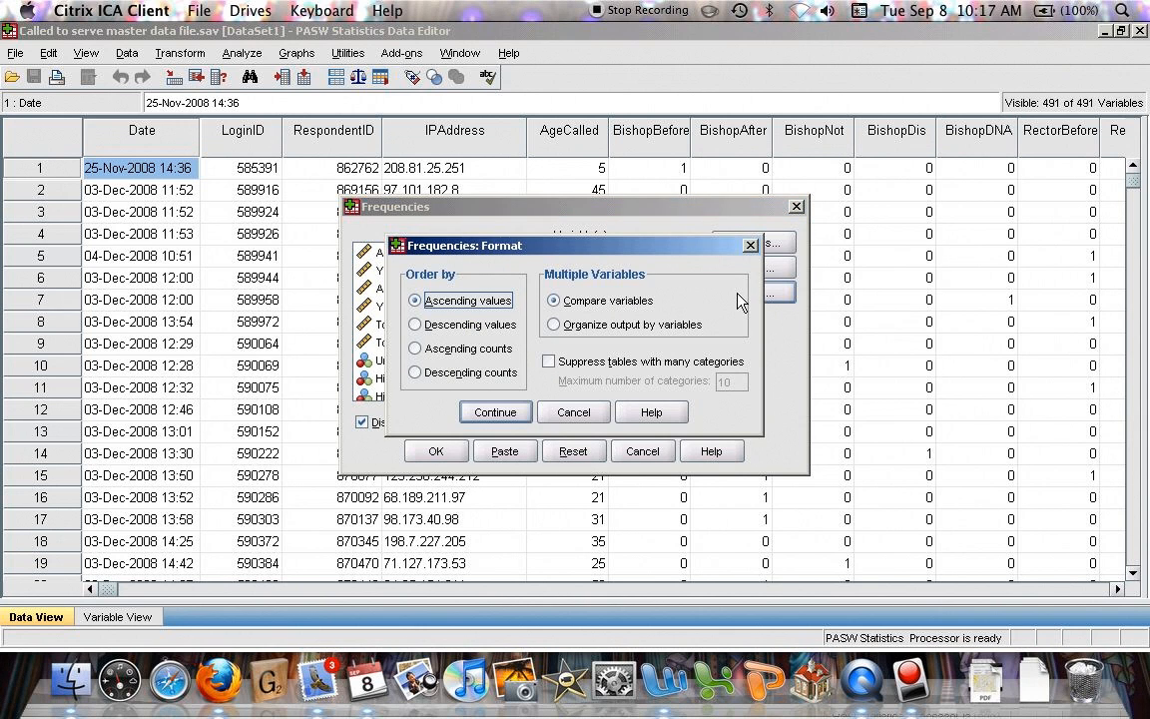
click(554, 324)
click(555, 302)
click(497, 412)
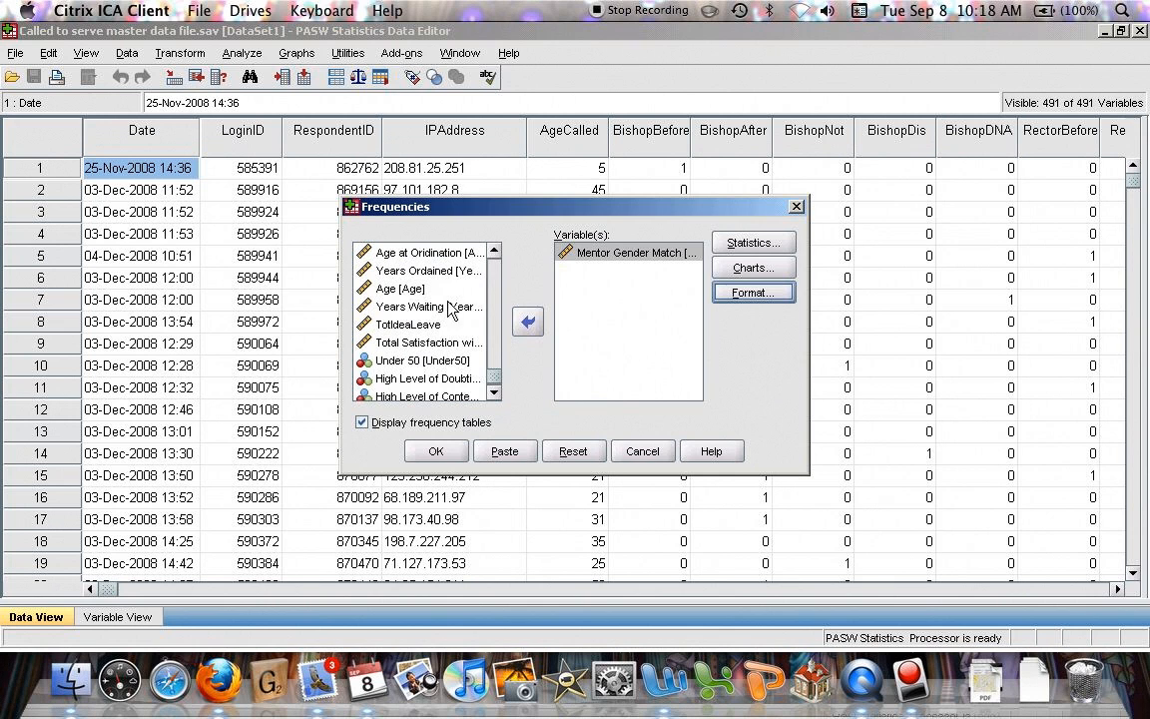
Add Age to the analysed variables, run the frequencies analysis and maximize the output window.
click(411, 291)
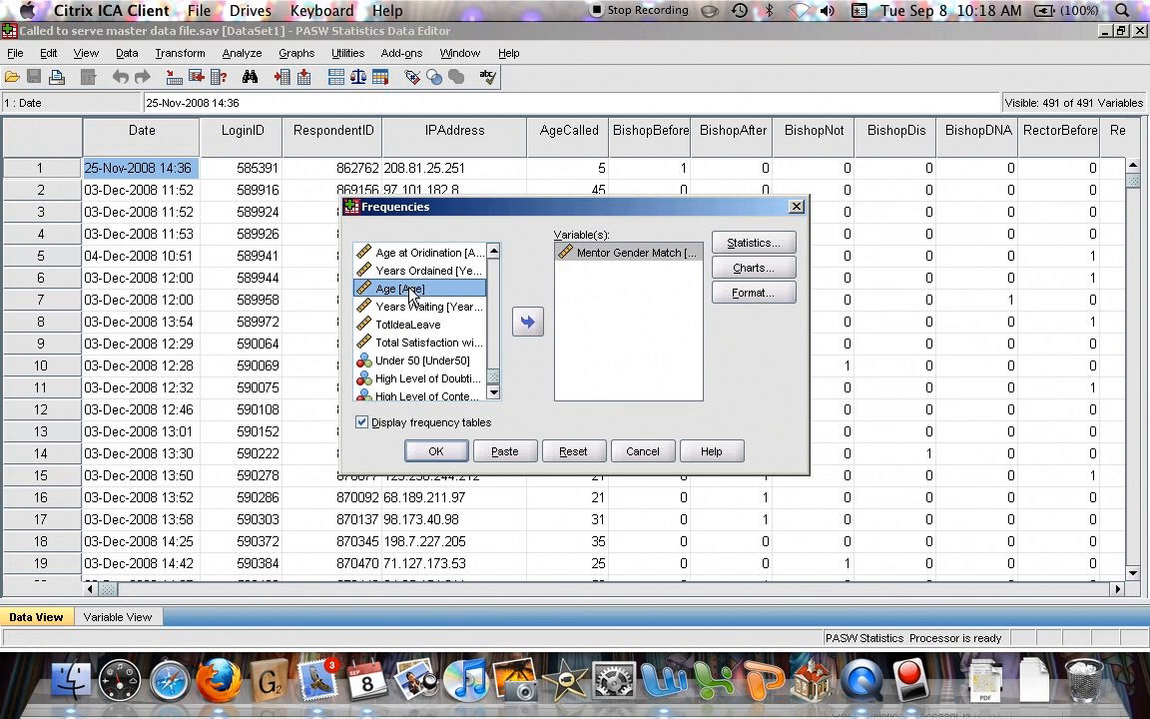
click(528, 322)
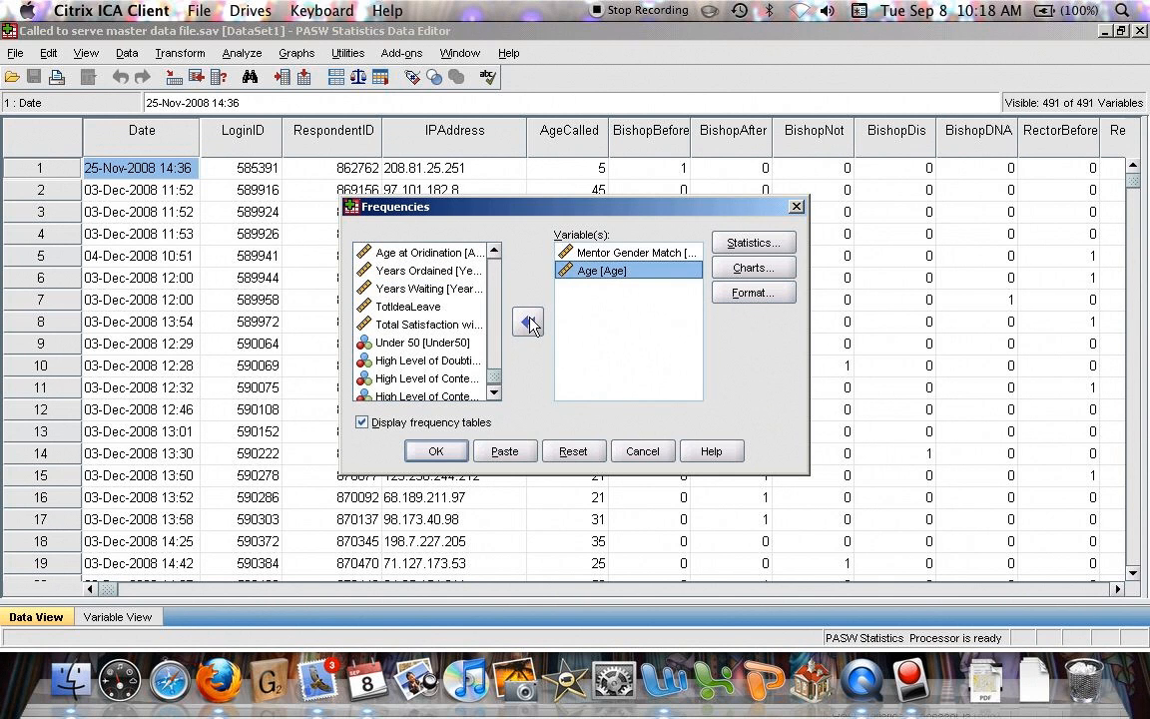
click(435, 452)
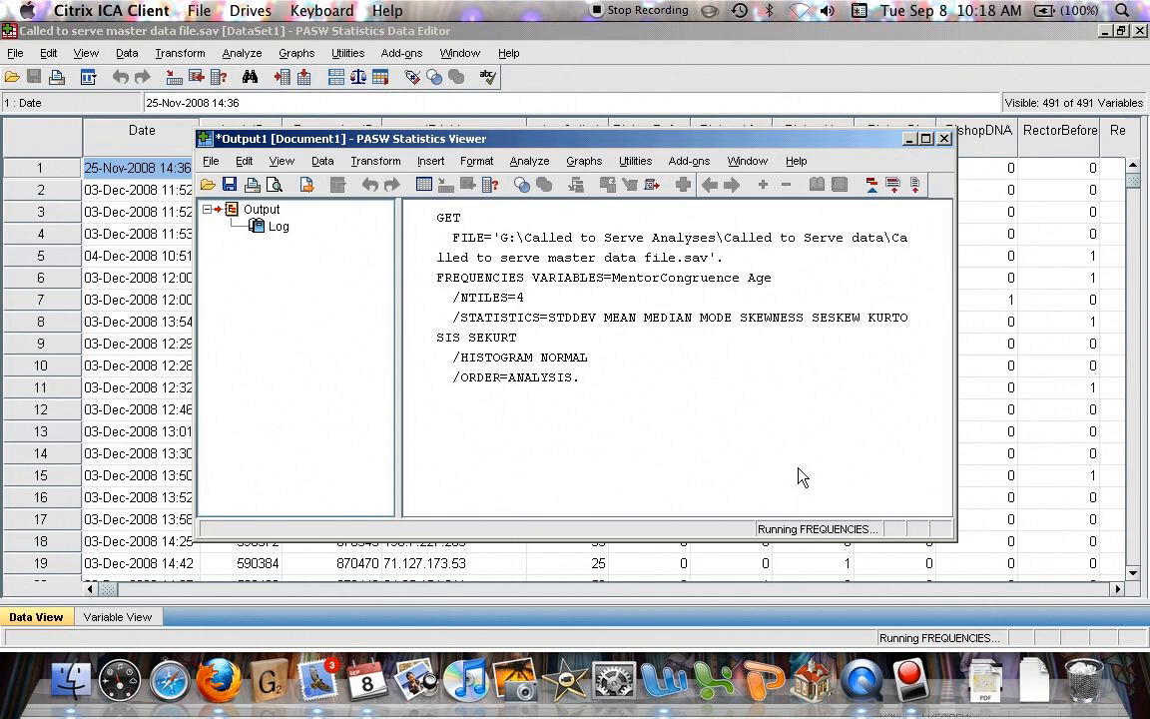
click(925, 139)
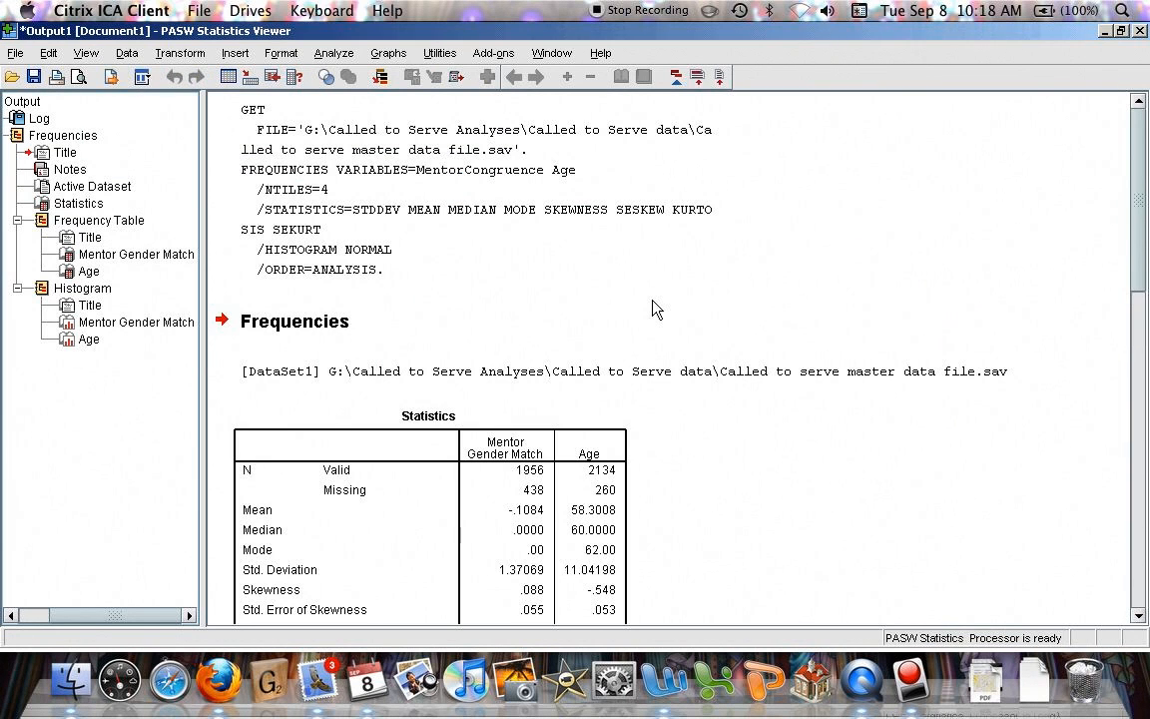
Examine the statistics table, frequency tables and histograms for Mentor Gender Match and Age in the output.
scroll(653, 301, down, 3)
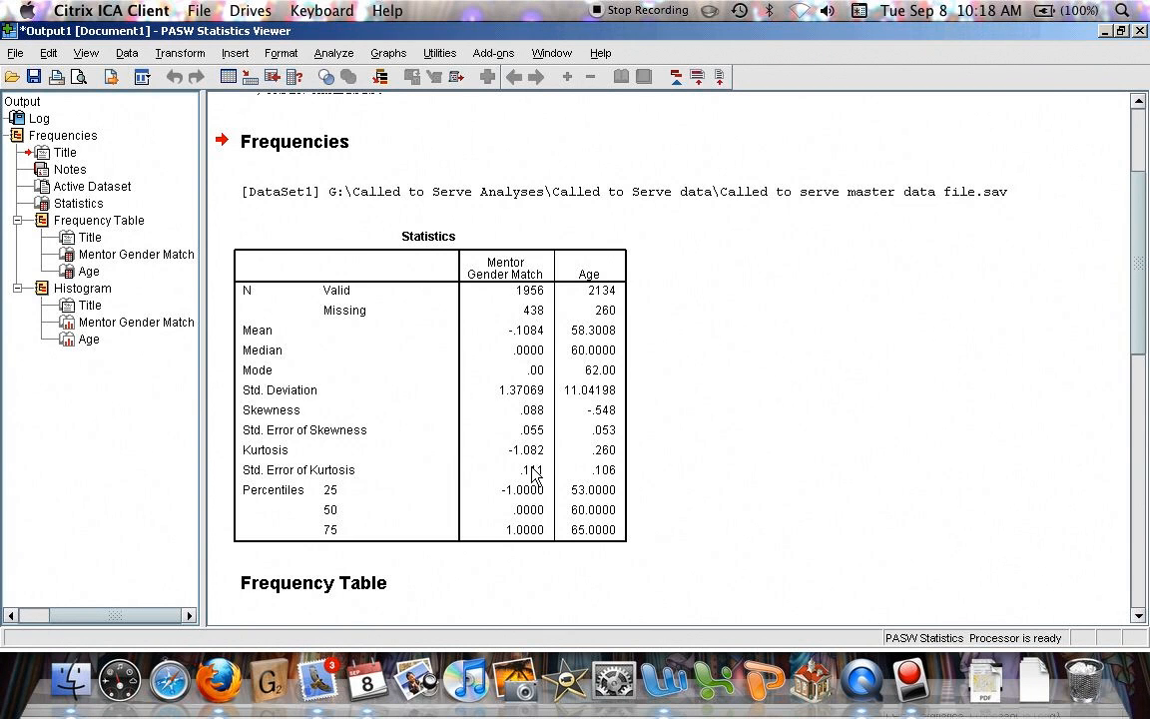
scroll(569, 487, down, 10)
scroll(568, 486, up, 6)
scroll(572, 495, up, 1)
scroll(572, 494, down, 5)
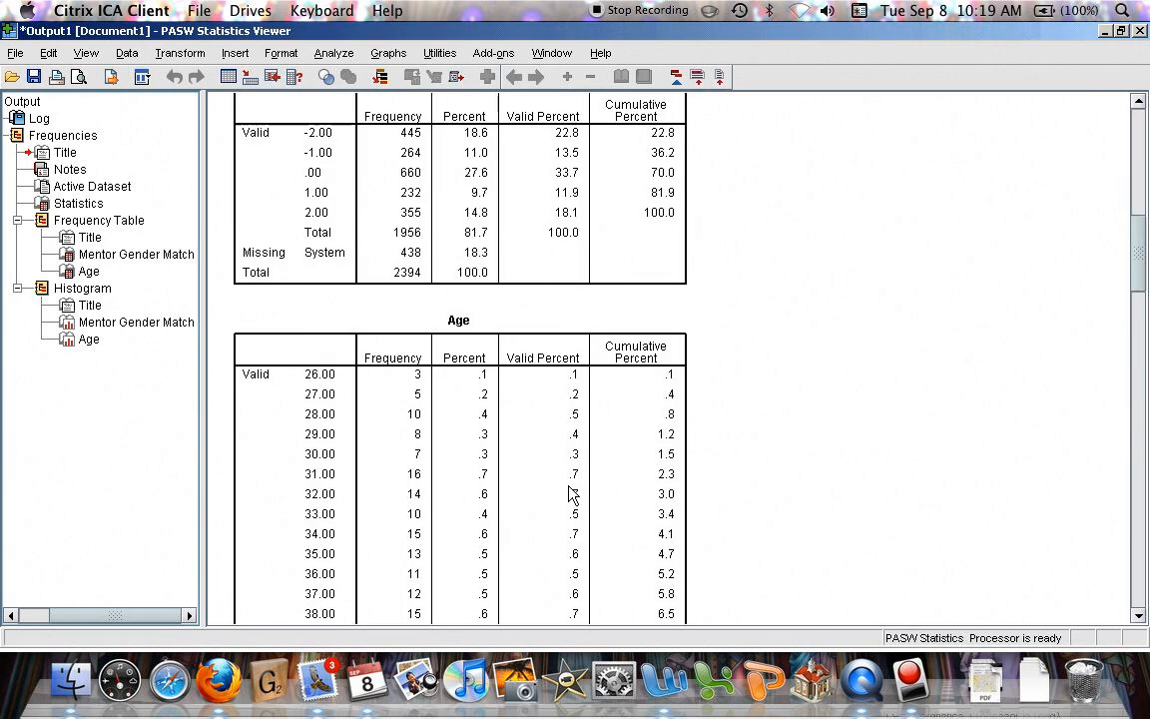
scroll(572, 495, down, 3)
scroll(573, 494, down, 2)
scroll(573, 494, down, 9)
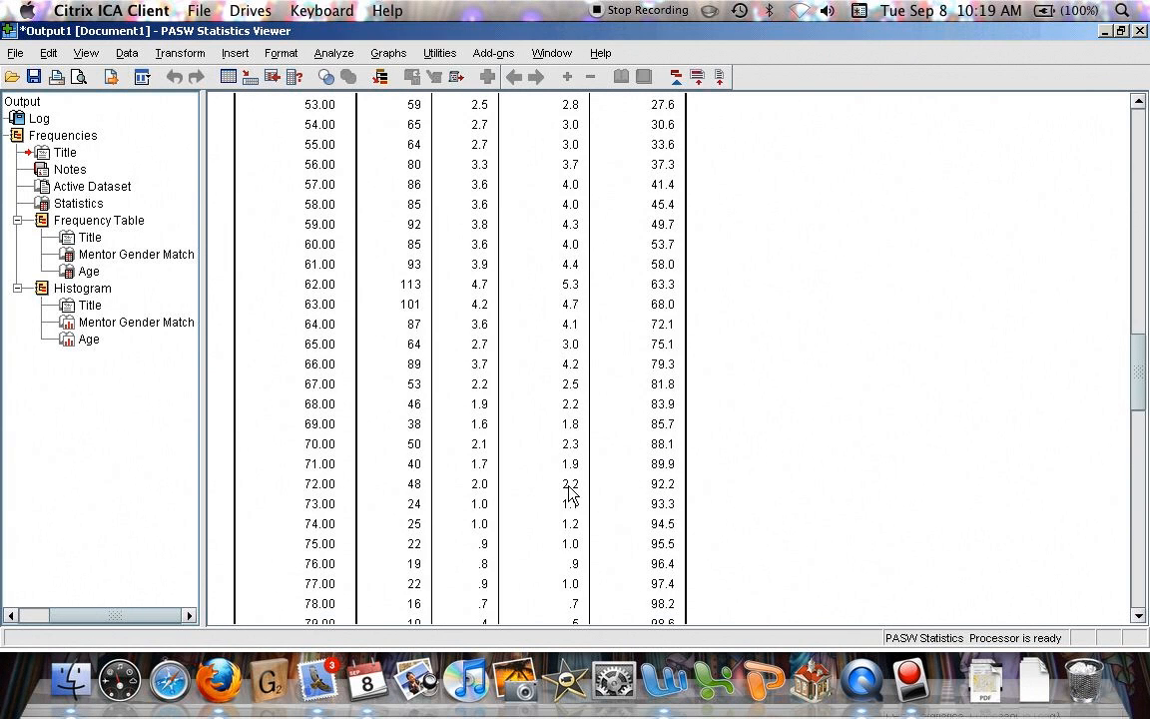
scroll(571, 495, down, 11)
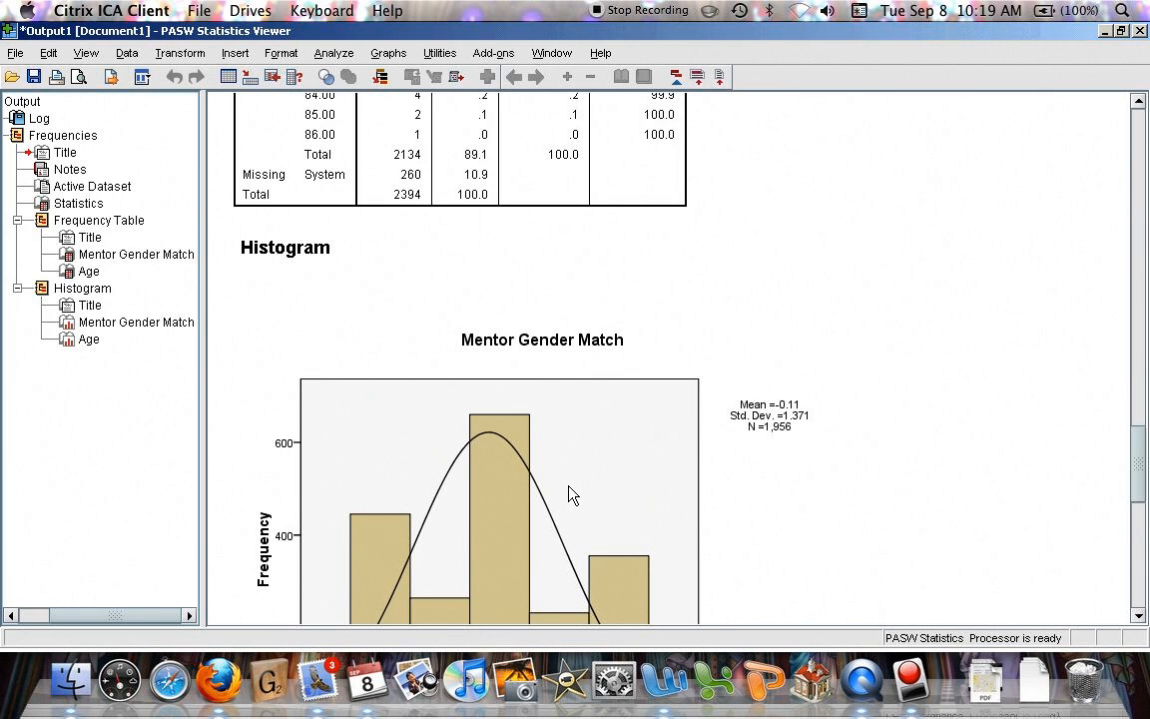
scroll(572, 494, down, 3)
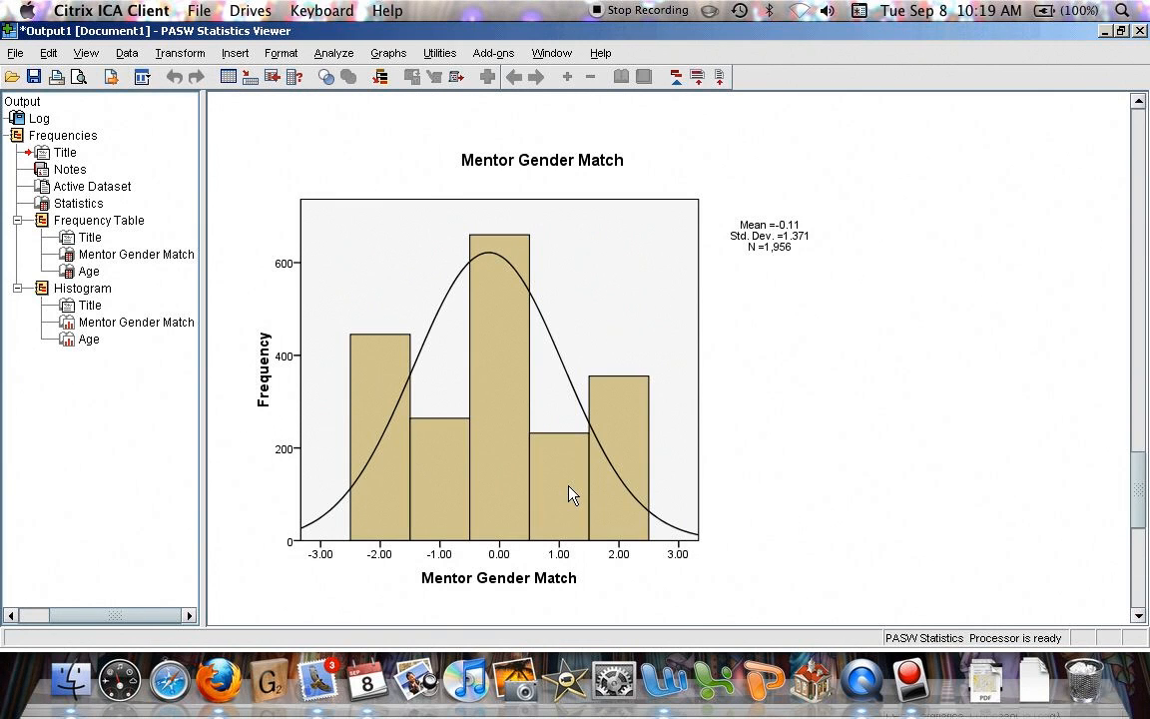
scroll(572, 494, down, 9)
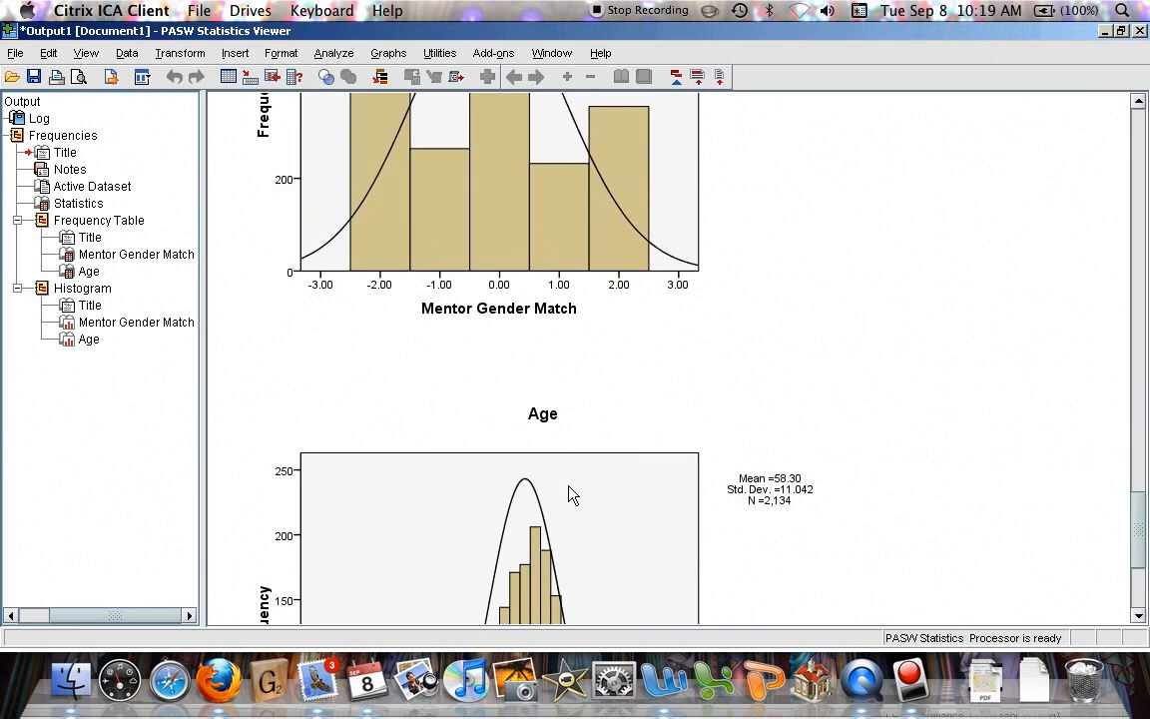
scroll(572, 494, down, 5)
scroll(572, 494, down, 2)
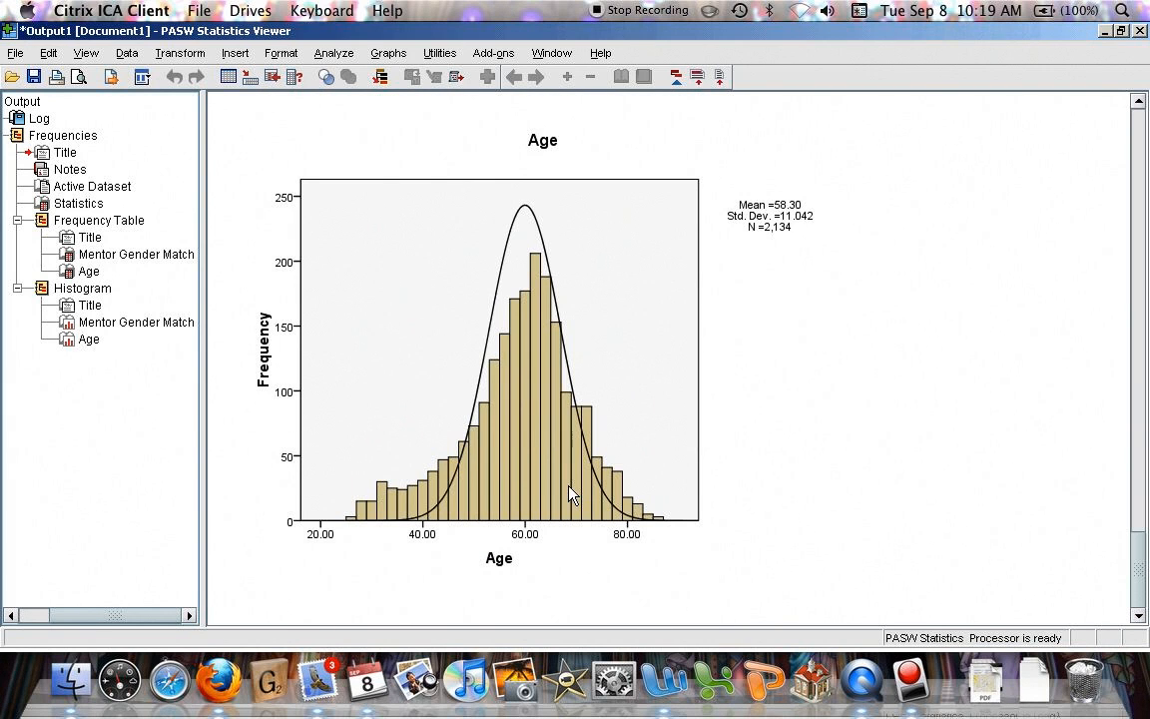